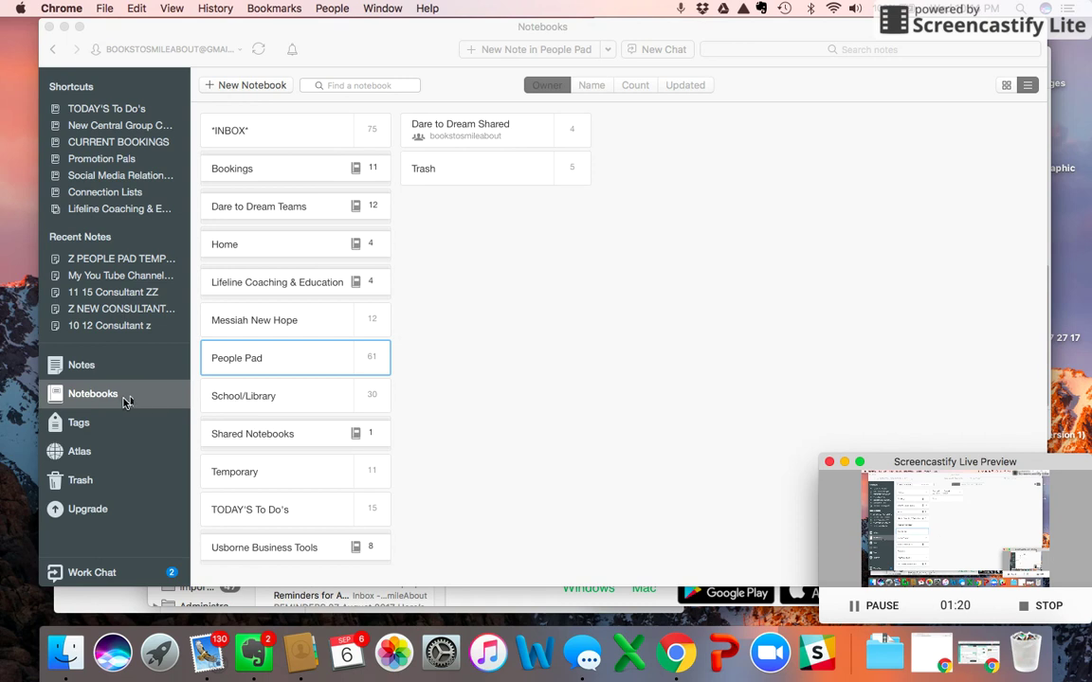
# Open the People Pad notebook's Z PEOPLE PAD TEMPLATE note and uncheck 'Added to VIP email list'.
pyautogui.doubleClick(280, 362)
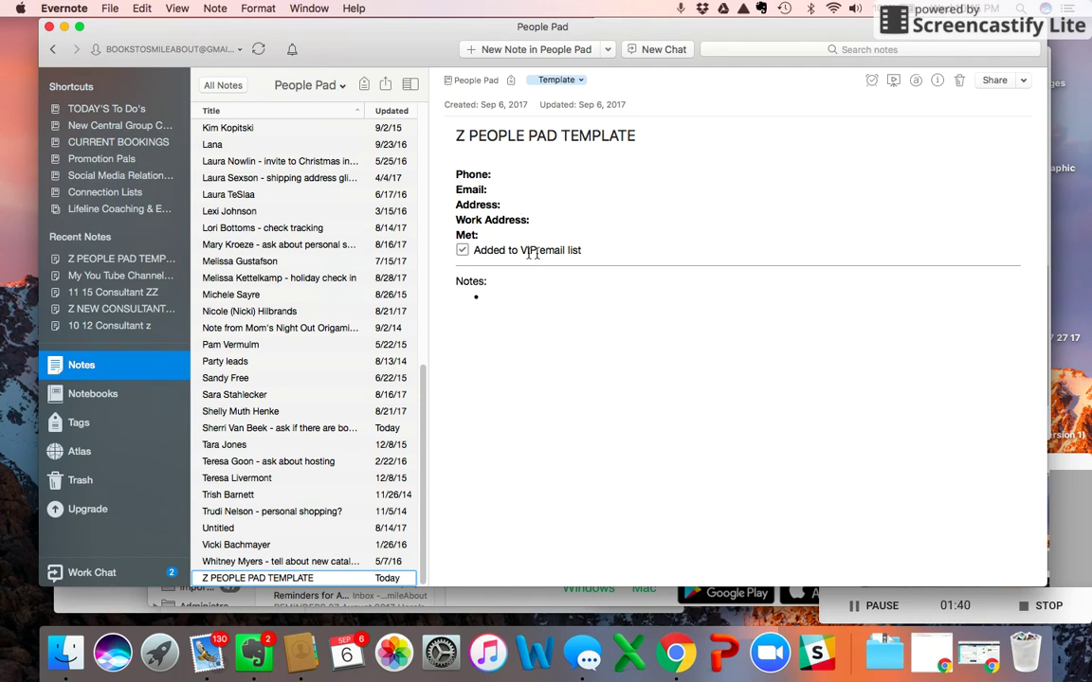
pyautogui.click(461, 249)
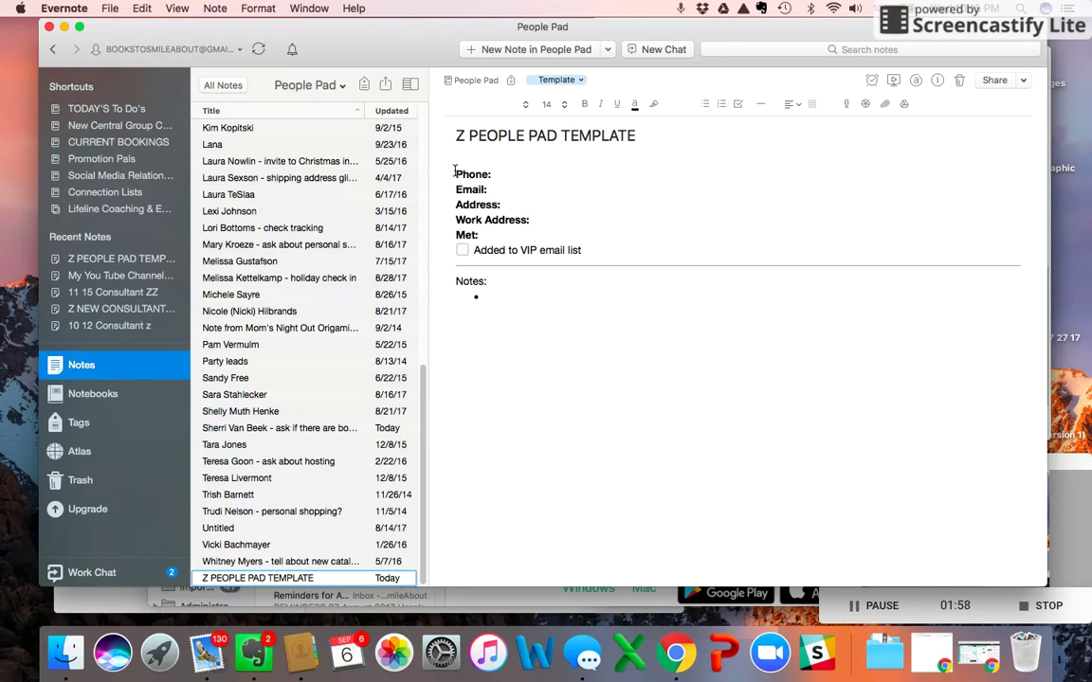
# Copy the template's Phone-to-Notes fields into a new People Pad note.
pyautogui.moveTo(454, 171); pyautogui.dragTo(507, 311)
pyautogui.press('super+c')
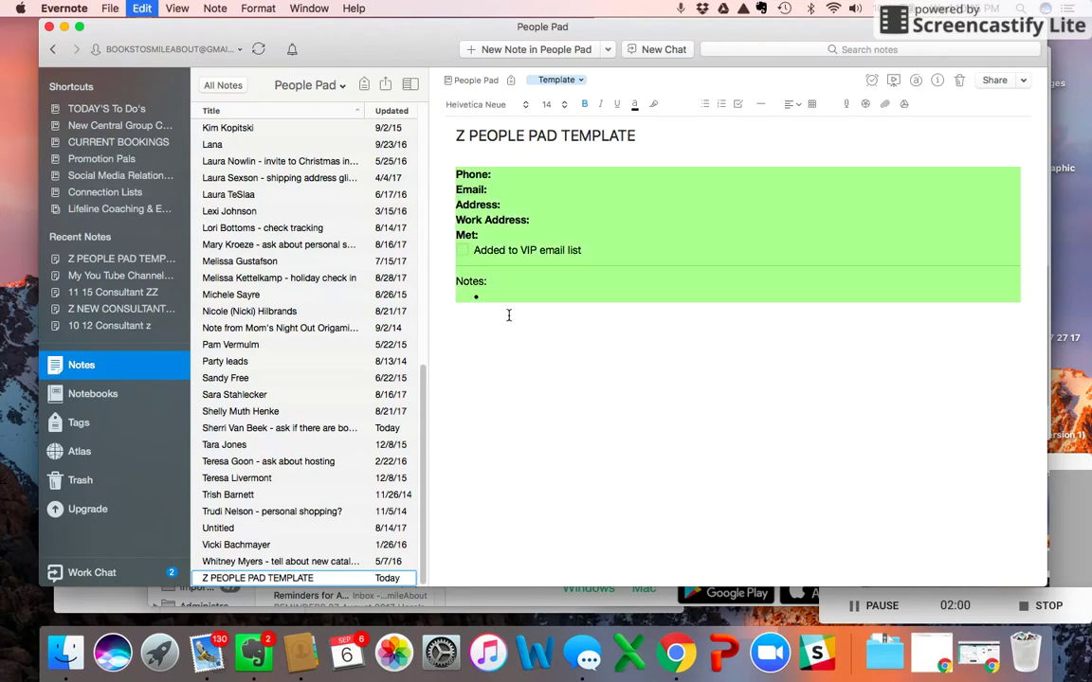
pyautogui.click(537, 53)
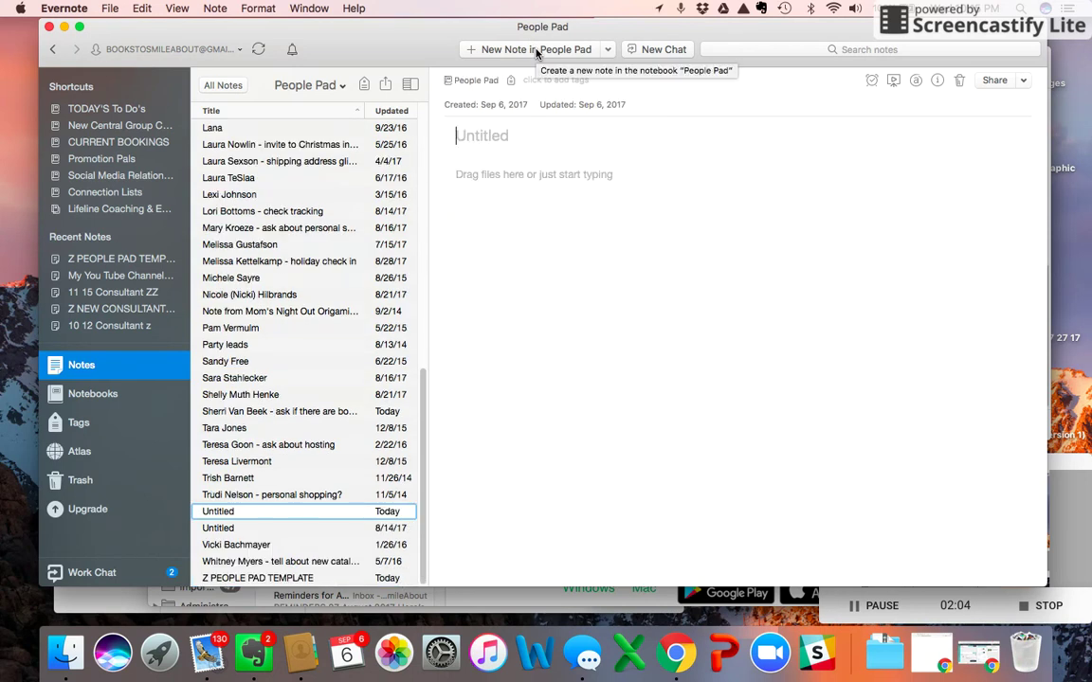
pyautogui.press('super+v')
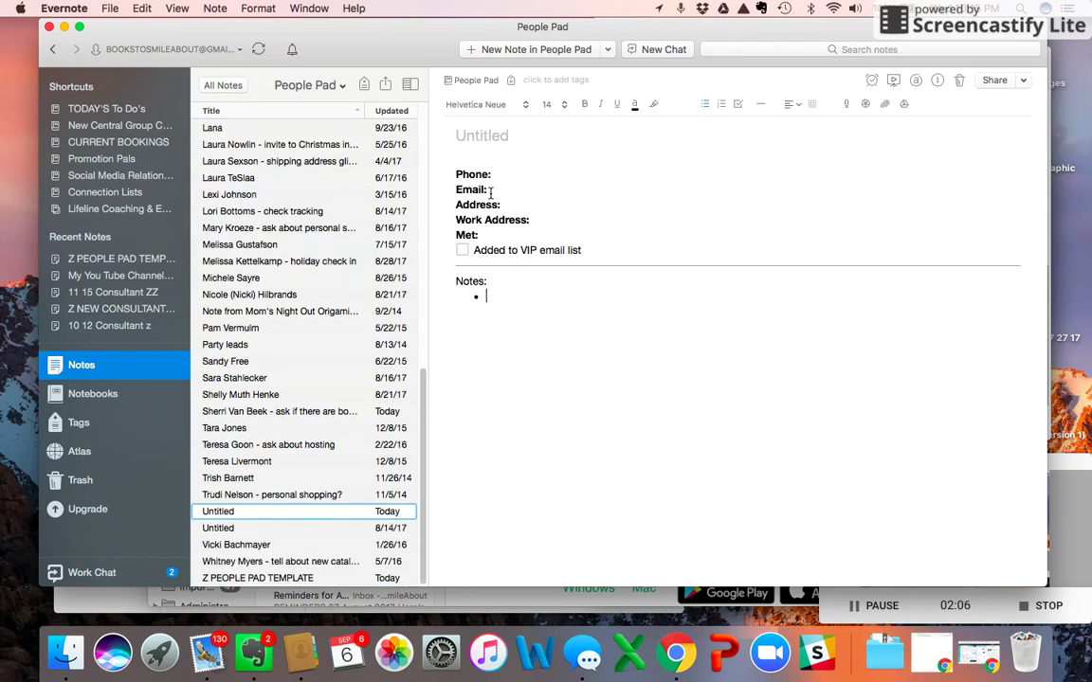
# Title the note with the contact's full name and '- follow up when there is a new catalog'.
pyautogui.click(490, 135)
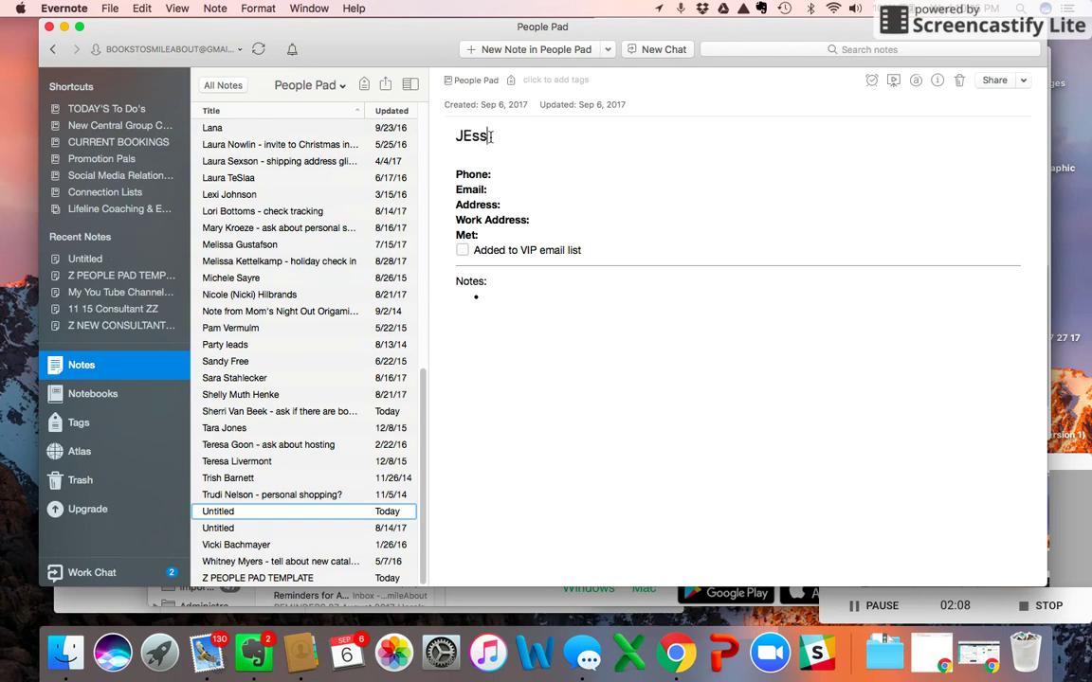
pyautogui.press('BackSpace')
pyautogui.press('BackSpace')
pyautogui.press('BackSpace')
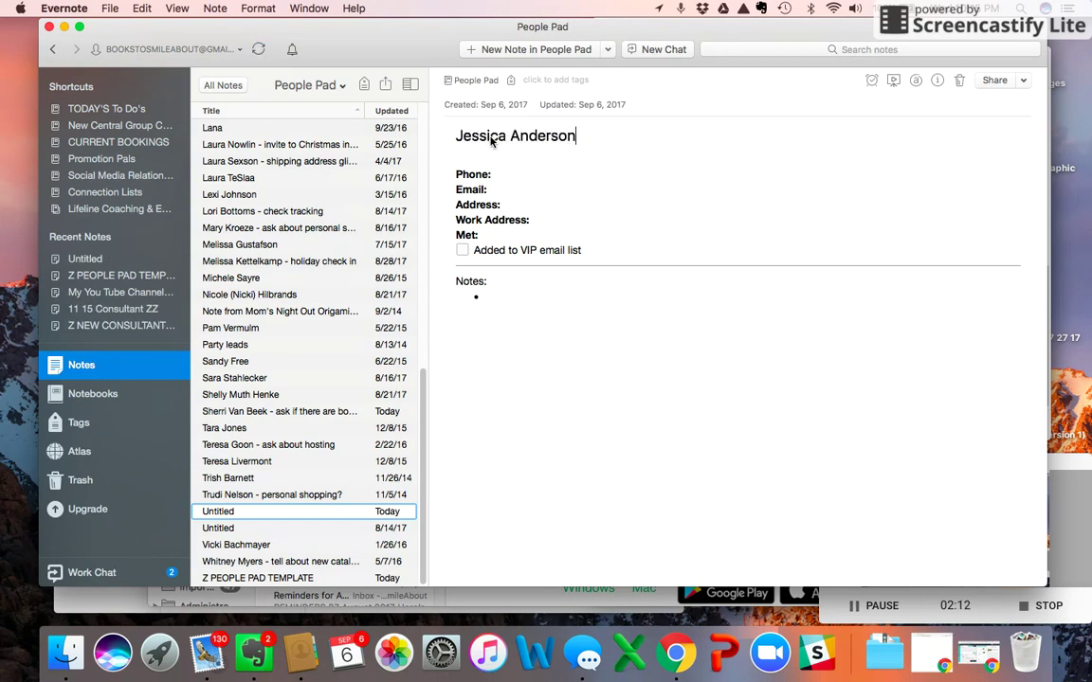
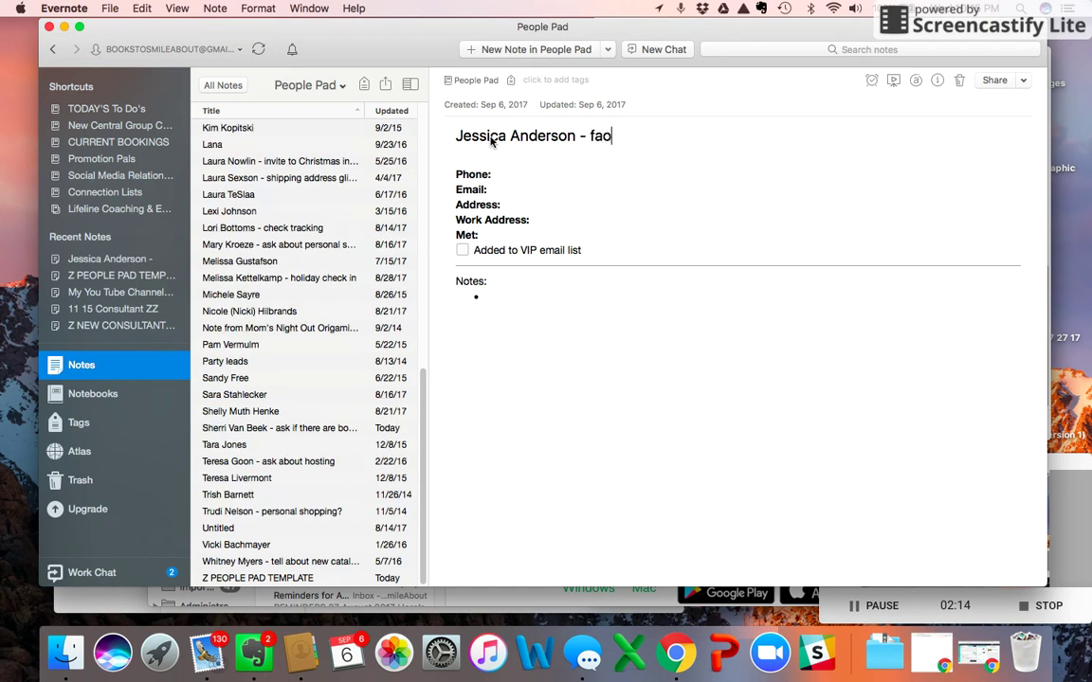
pyautogui.press('BackSpace')
pyautogui.press('BackSpace')
pyautogui.press('BackSpace')
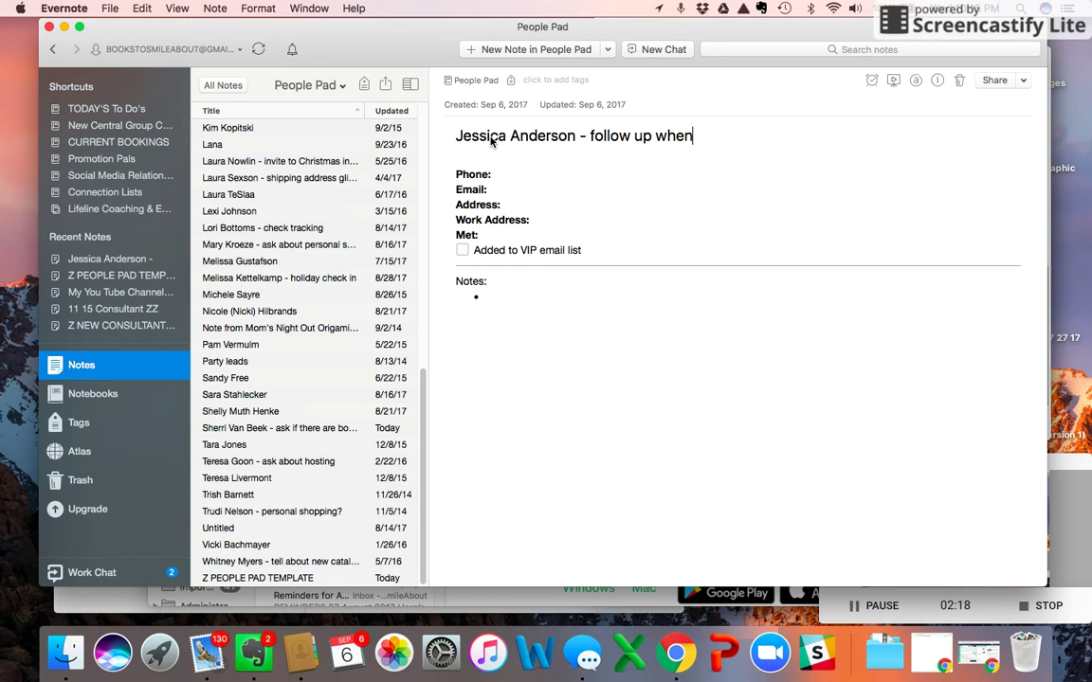
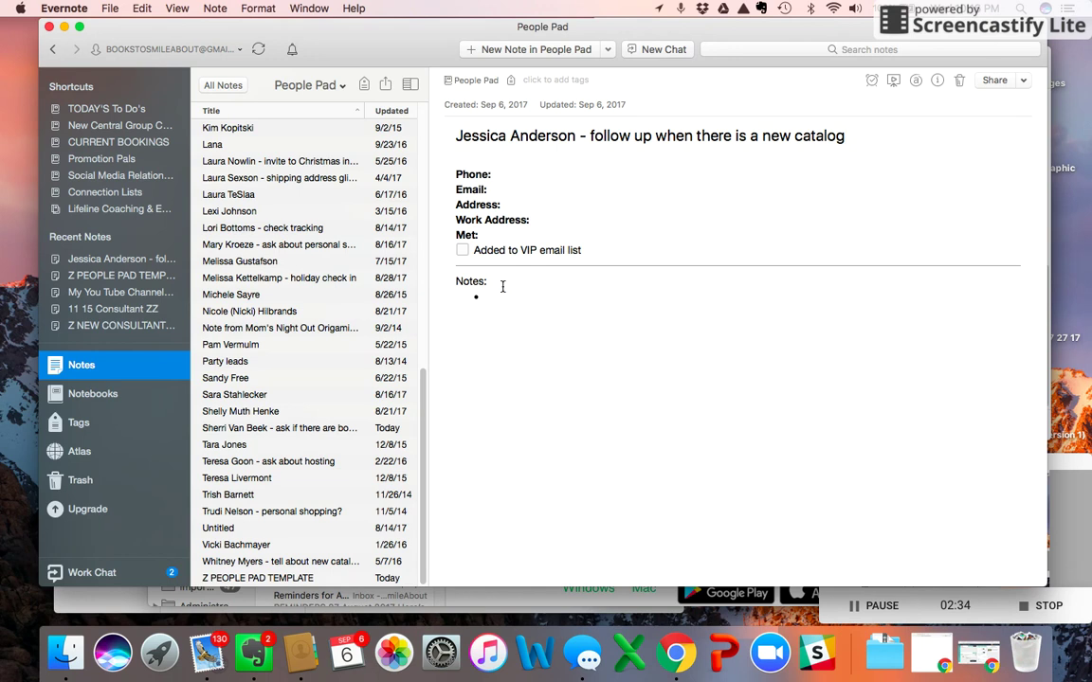
# Add the tags Personal Shopping and Potential Recruit to the contact note.
pyautogui.click(555, 82)
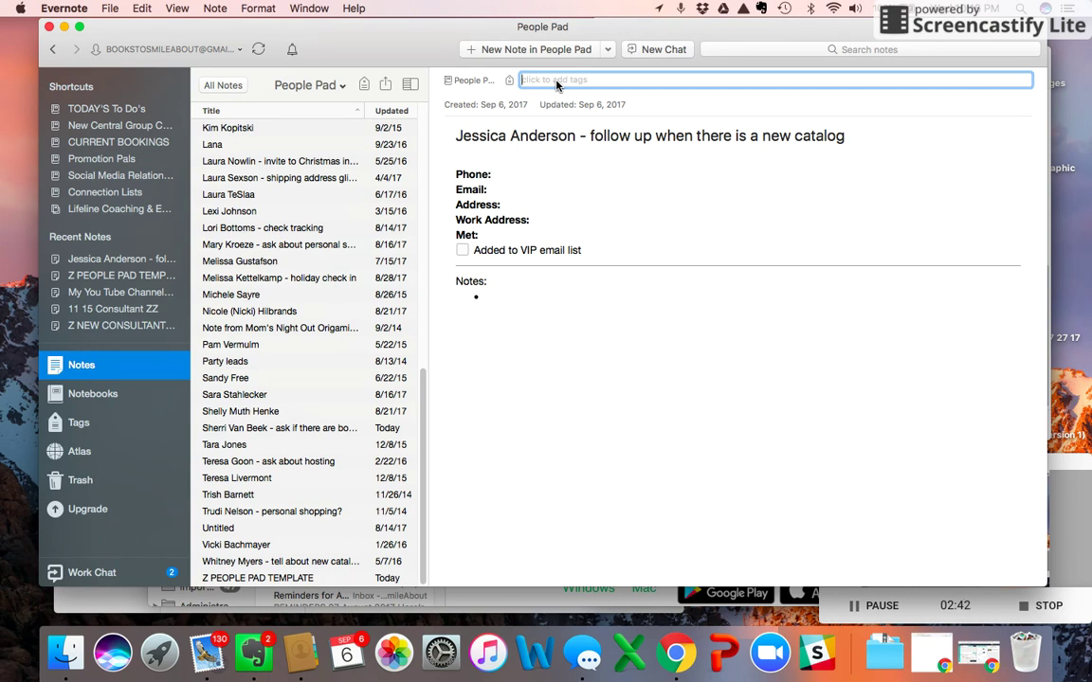
pyautogui.write('P')
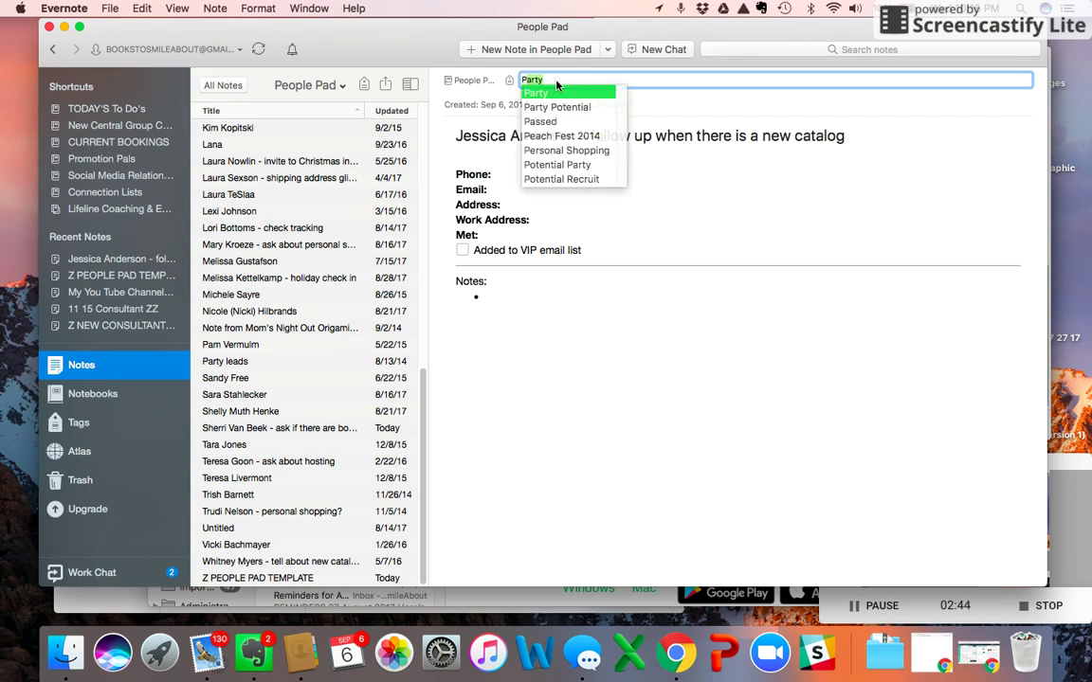
pyautogui.write('ersonal Shopping')
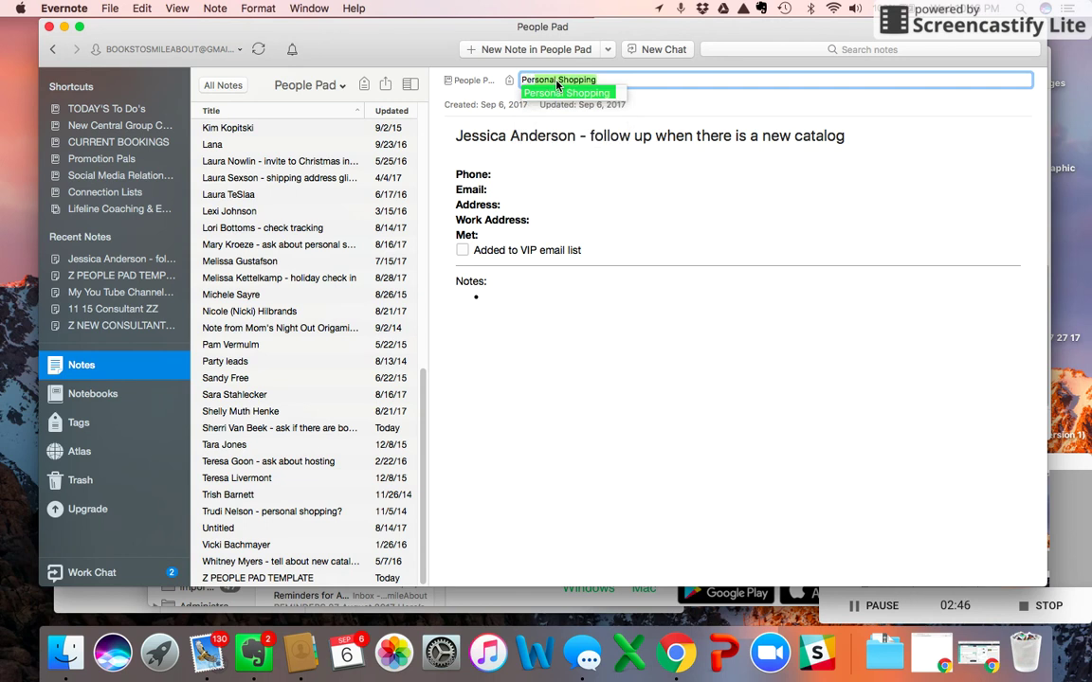
pyautogui.press('Return')
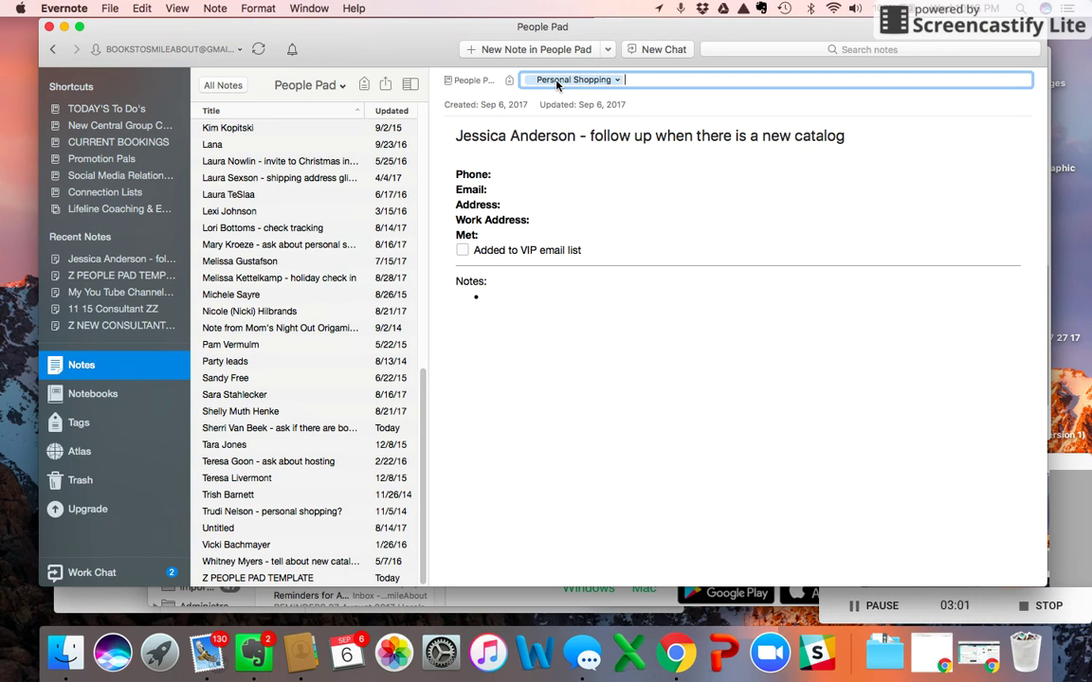
pyautogui.write('Pote')
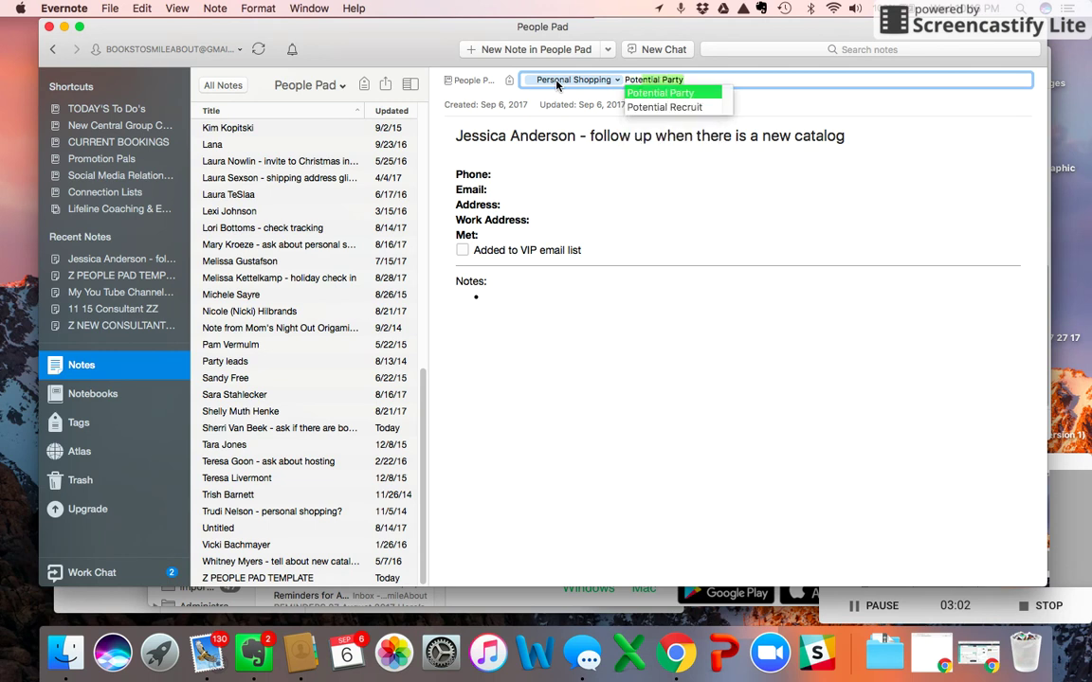
pyautogui.press('Down')
pyautogui.press('Return')
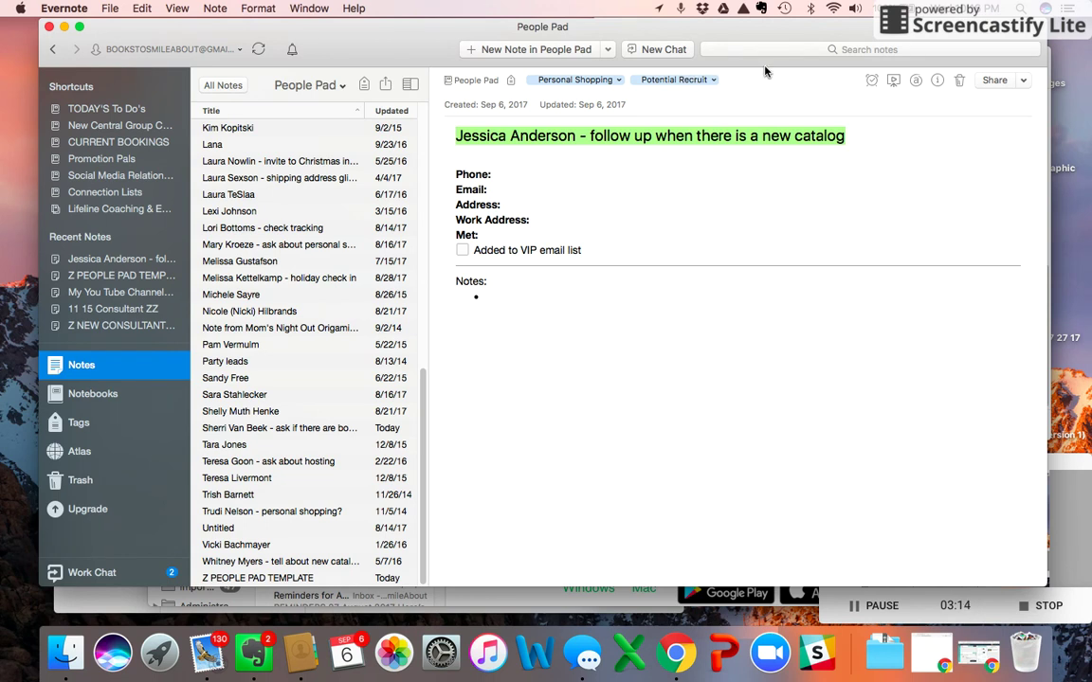
pyautogui.click(796, 49)
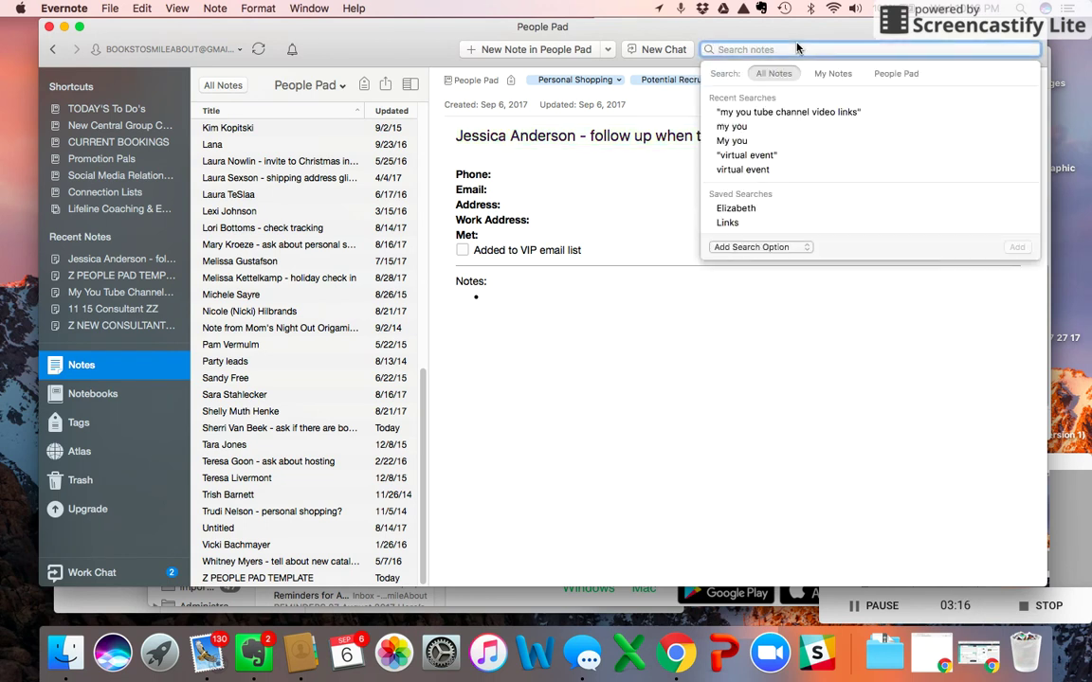
pyautogui.click(638, 221)
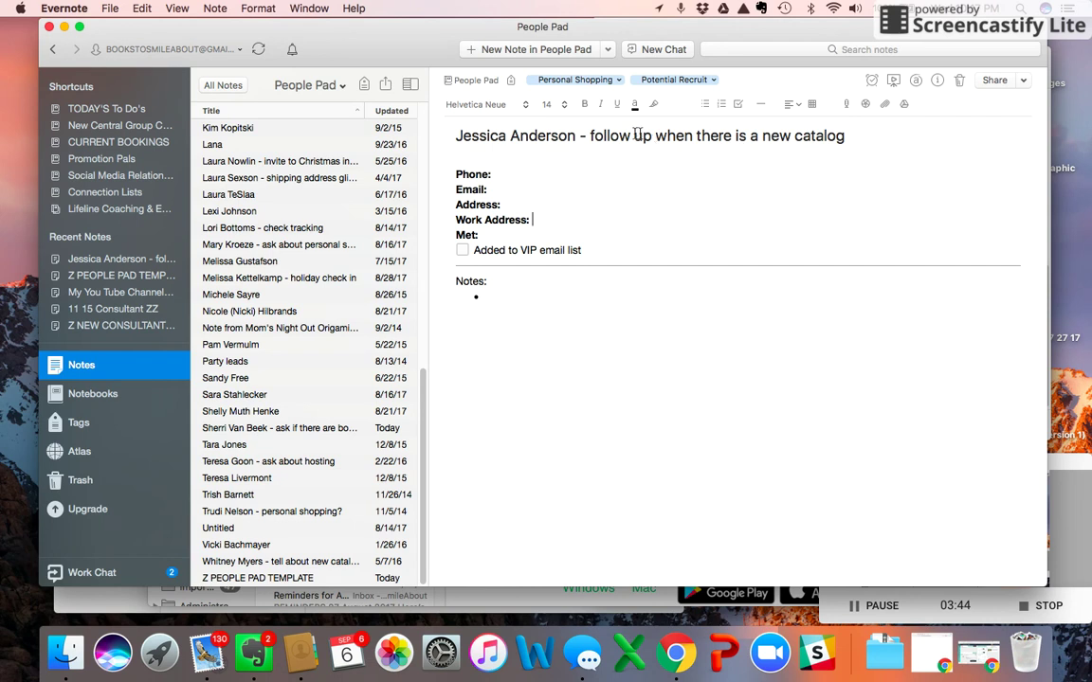
# Give the contact note an 'In a Week' reminder for Wed, Sep 13.
pyautogui.click(871, 80)
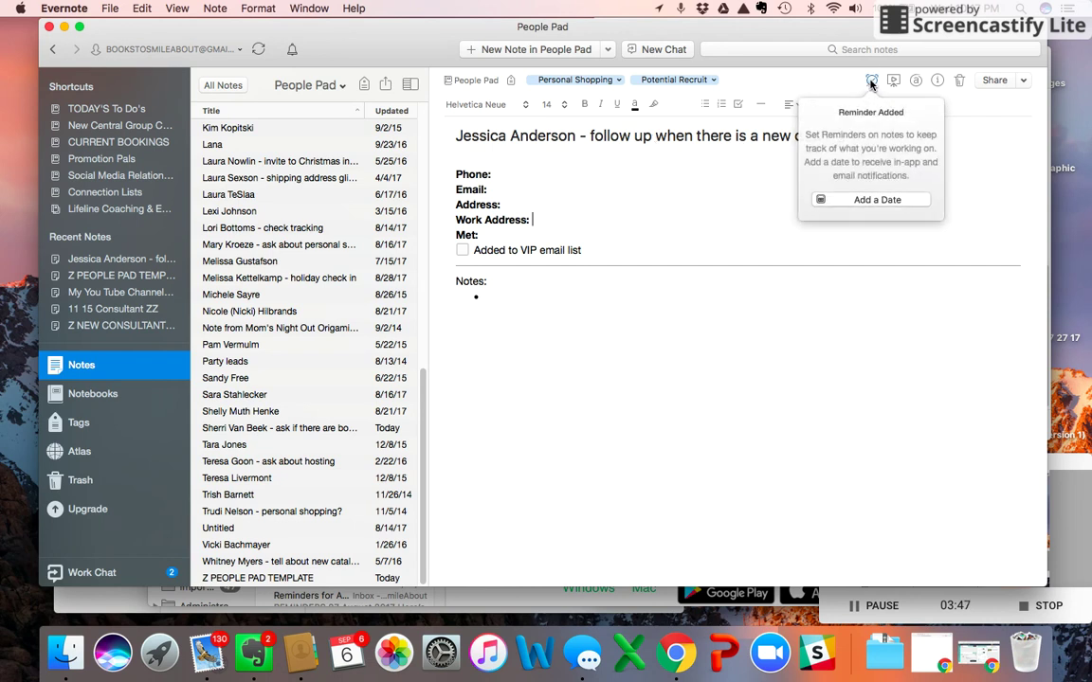
pyautogui.click(863, 199)
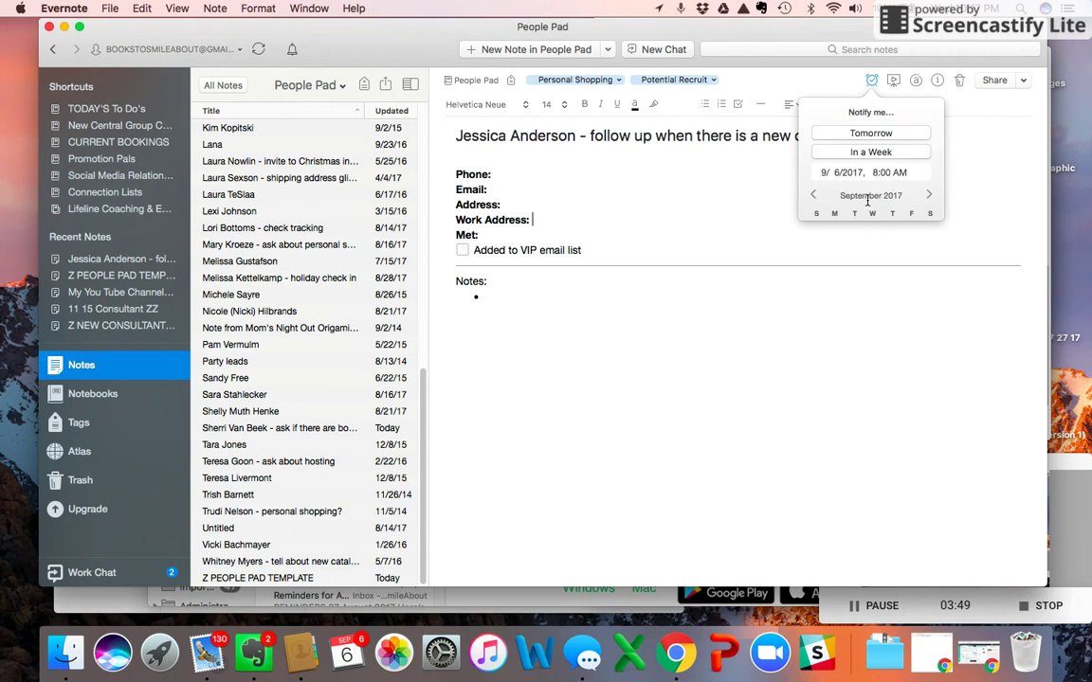
pyautogui.click(870, 152)
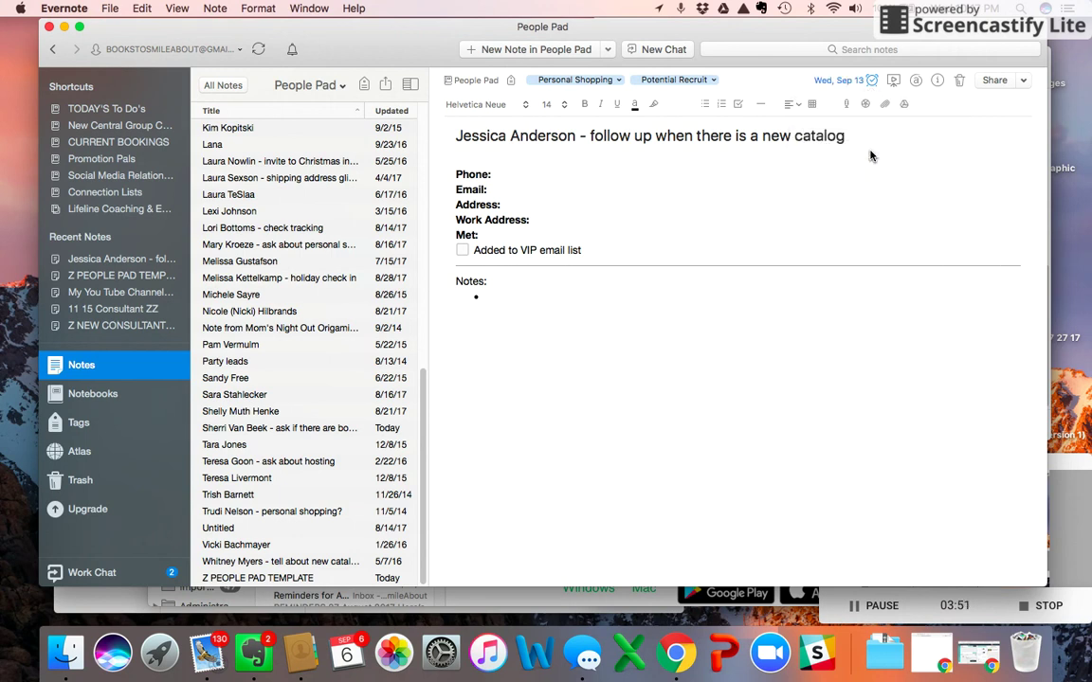
pyautogui.click(730, 218)
pyautogui.click(261, 599)
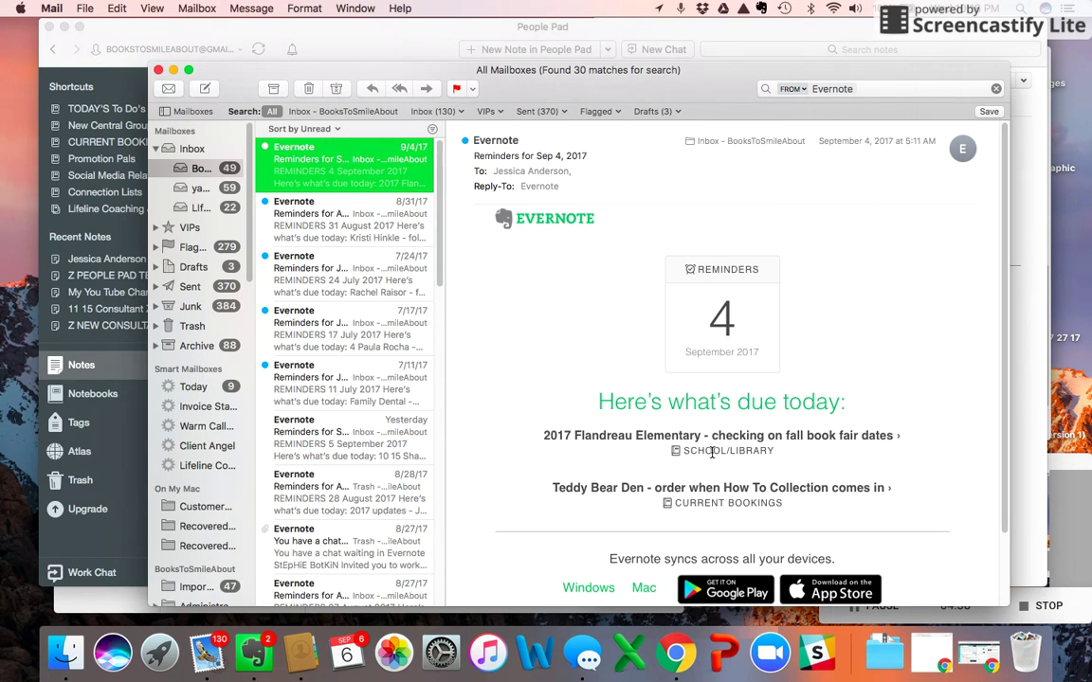
# Bring the Evernote contact note window back in front of Mail.
pyautogui.moveTo(712, 447)
pyautogui.click(1024, 451)
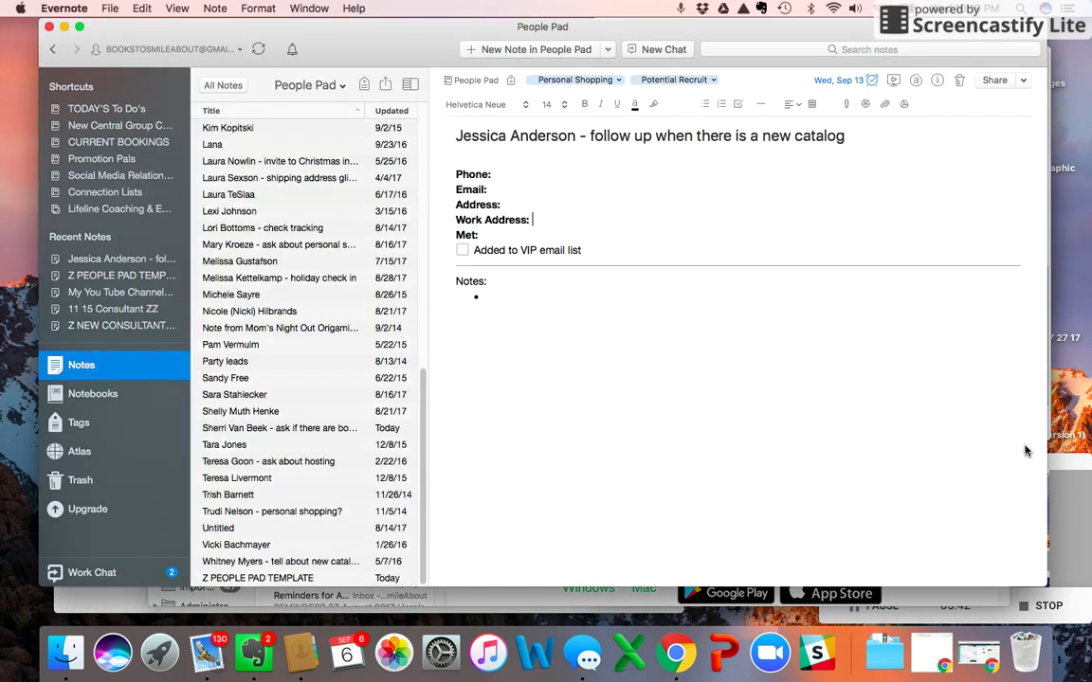